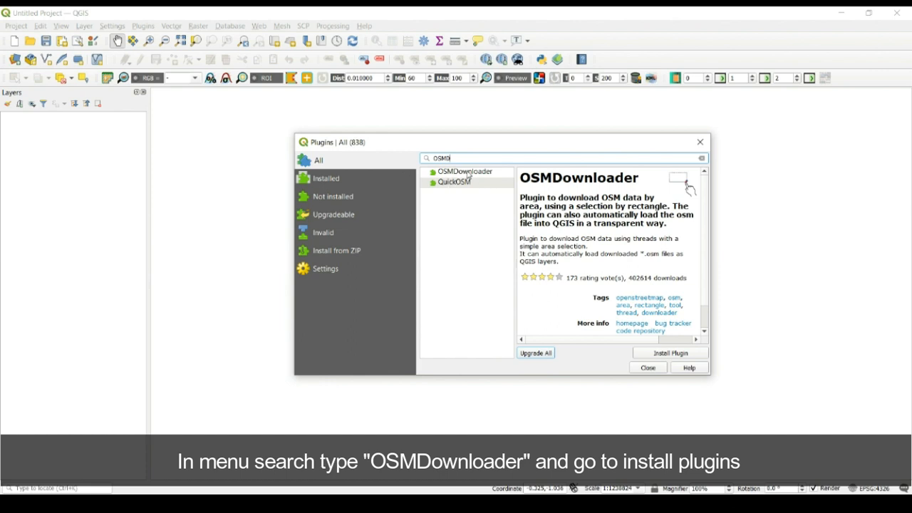
Install the OSMDownloader plugin and close the plugin manager
click(467, 172)
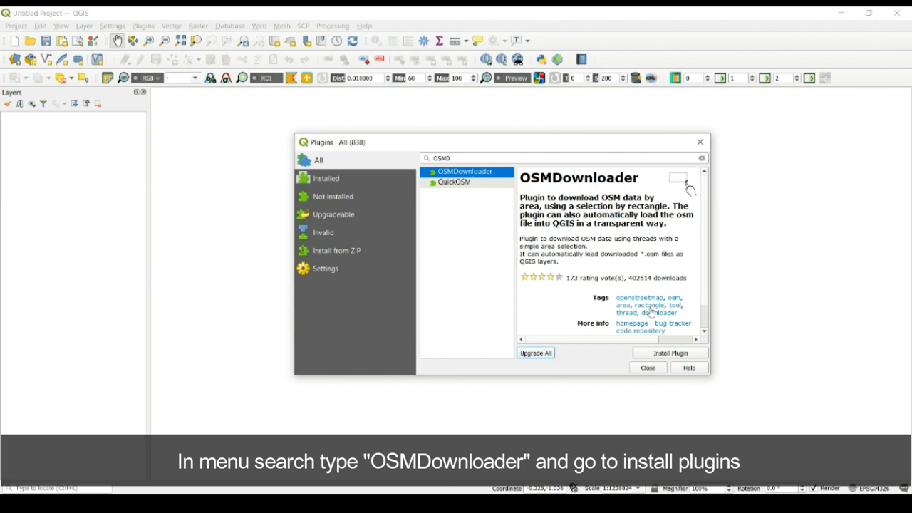
click(674, 354)
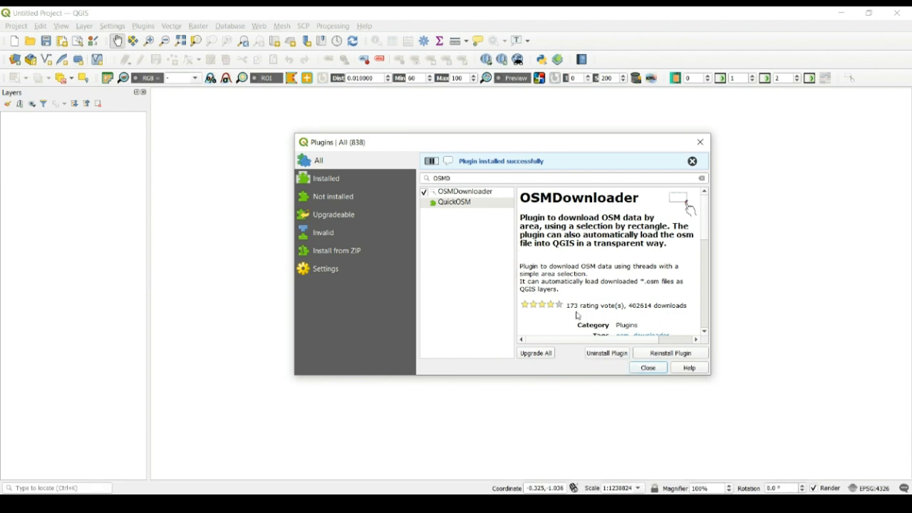
click(648, 369)
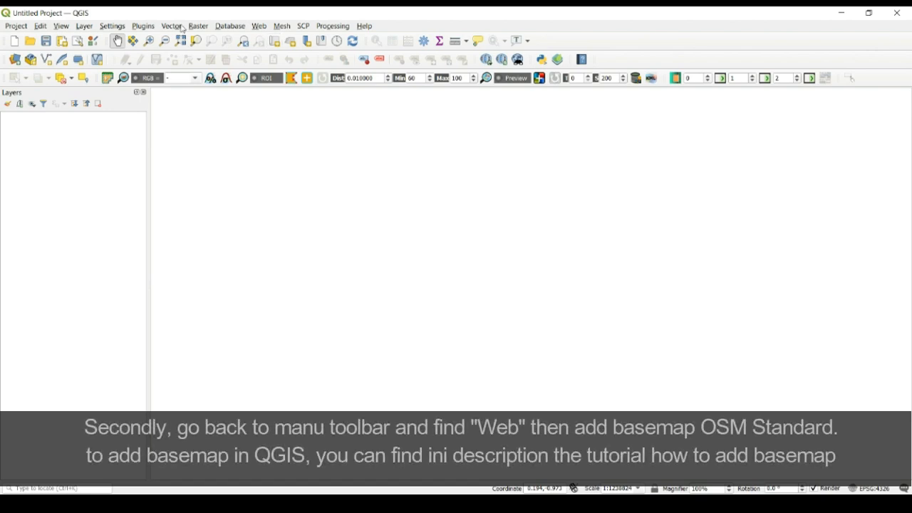
Add the OSM Standard basemap from QuickMapServices to the project
click(259, 27)
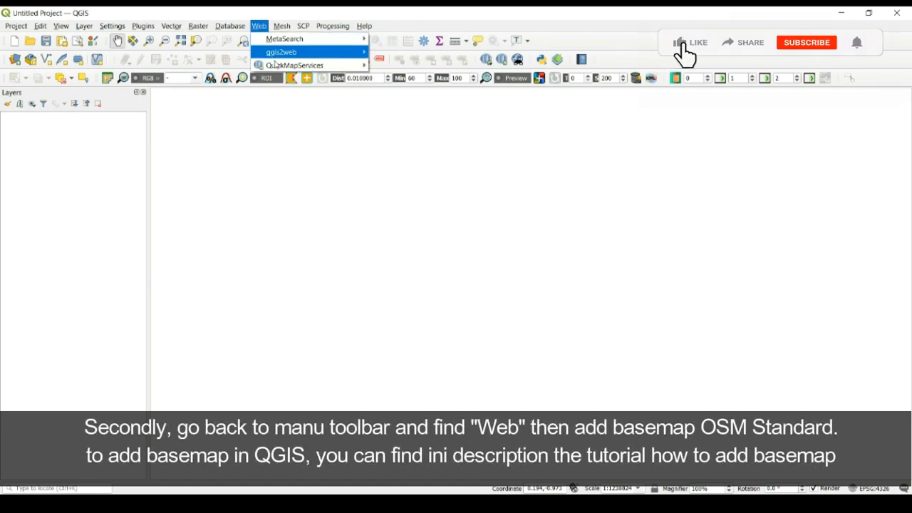
mouse_move(278, 68)
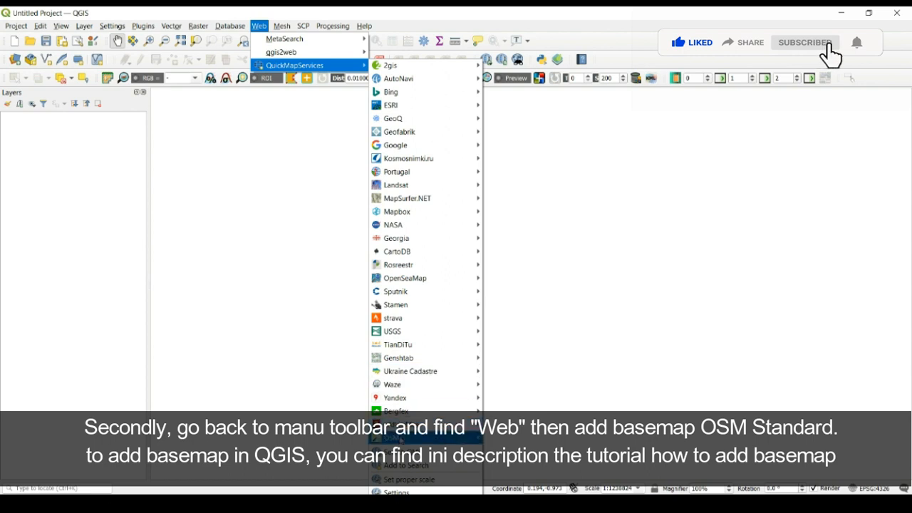
mouse_move(394, 439)
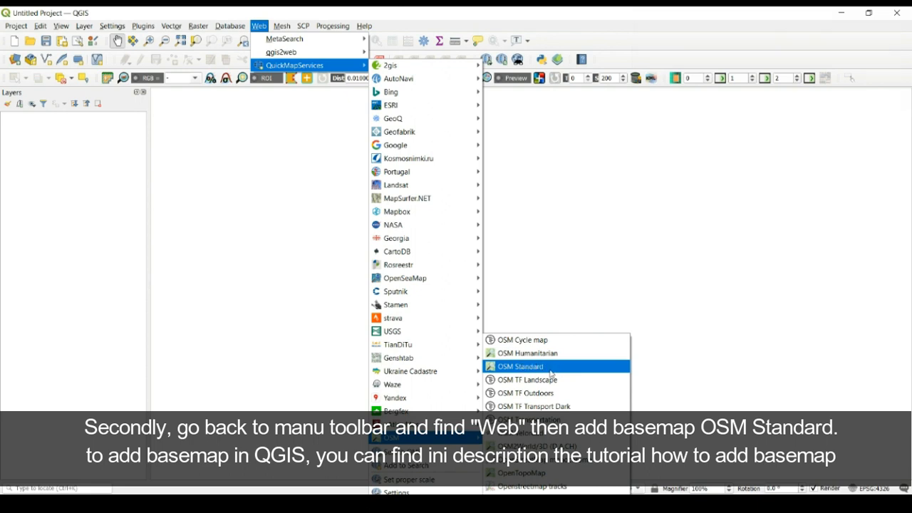
click(524, 367)
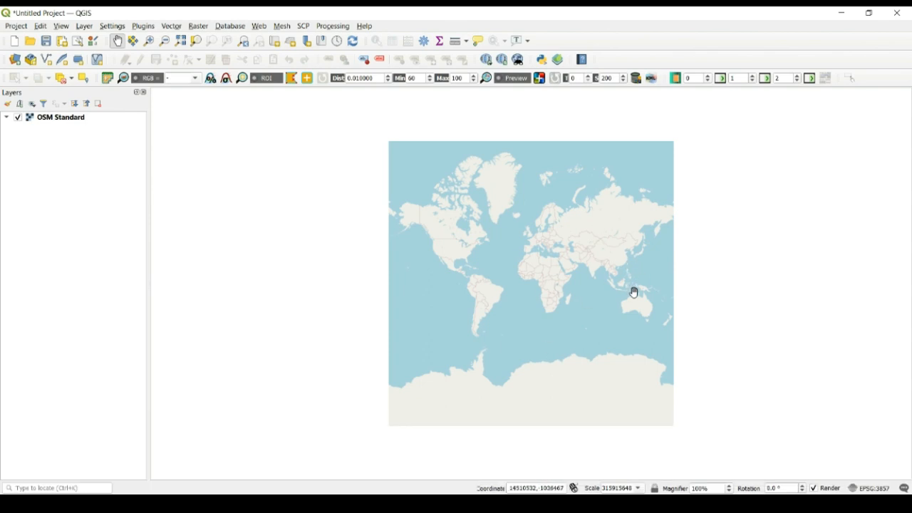
Locate the Universitas Negeri Makassar area in Makassar, Indonesia, on the basemap at street level
scroll(634, 292, up, 2)
scroll(635, 293, up, 1)
drag(557, 198, 590, 292)
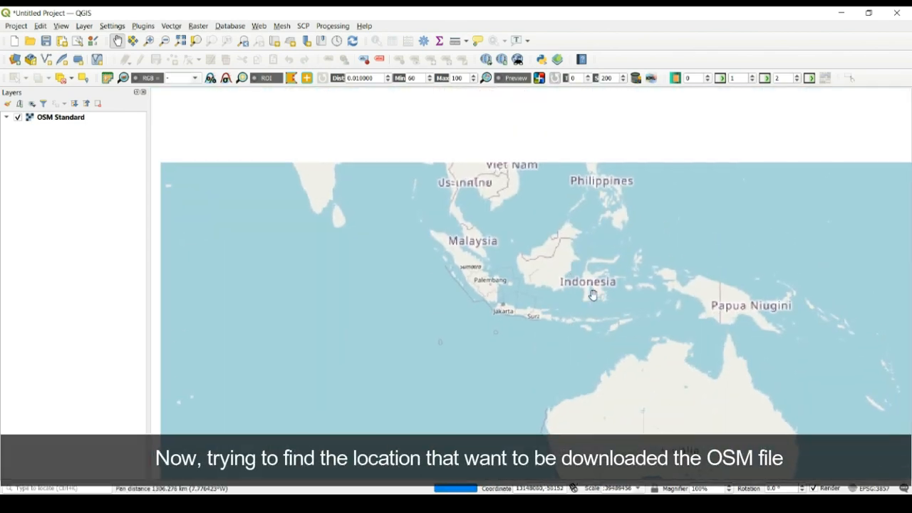
scroll(589, 293, up, 1)
scroll(588, 292, up, 2)
drag(538, 355, 550, 323)
scroll(525, 352, up, 2)
scroll(507, 340, up, 1)
drag(471, 313, 500, 339)
scroll(484, 323, up, 3)
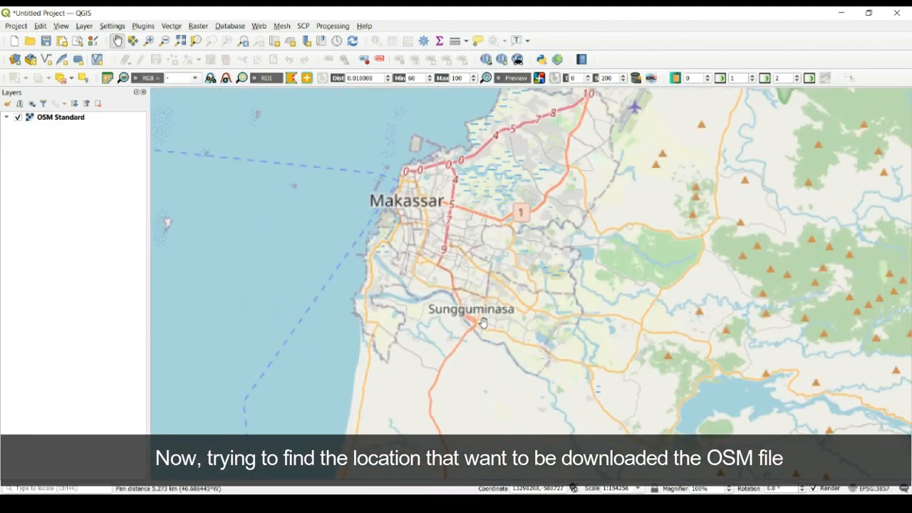
drag(419, 275, 494, 396)
scroll(480, 315, up, 1)
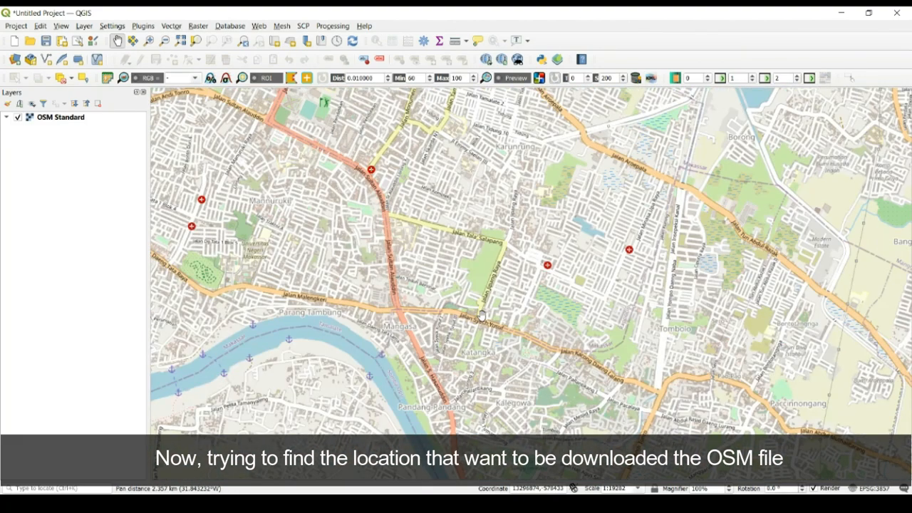
drag(409, 291, 427, 398)
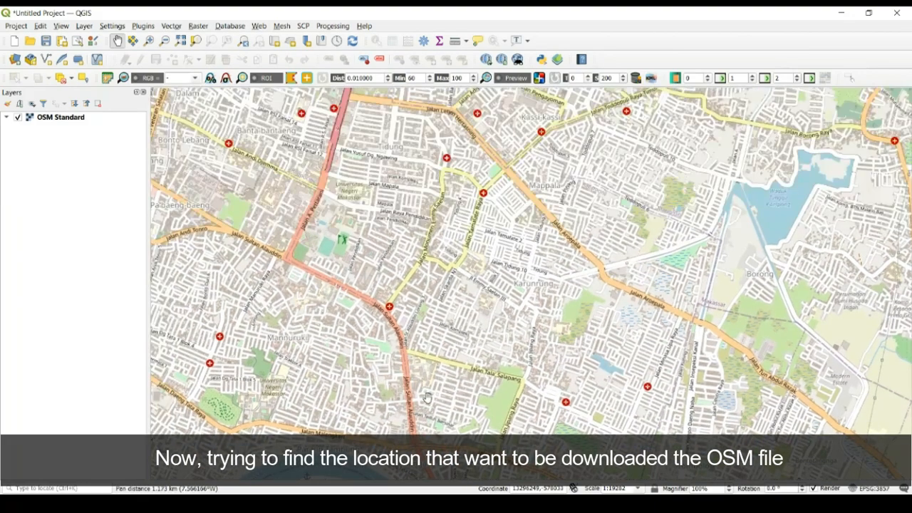
drag(387, 197, 428, 230)
scroll(426, 231, up, 1)
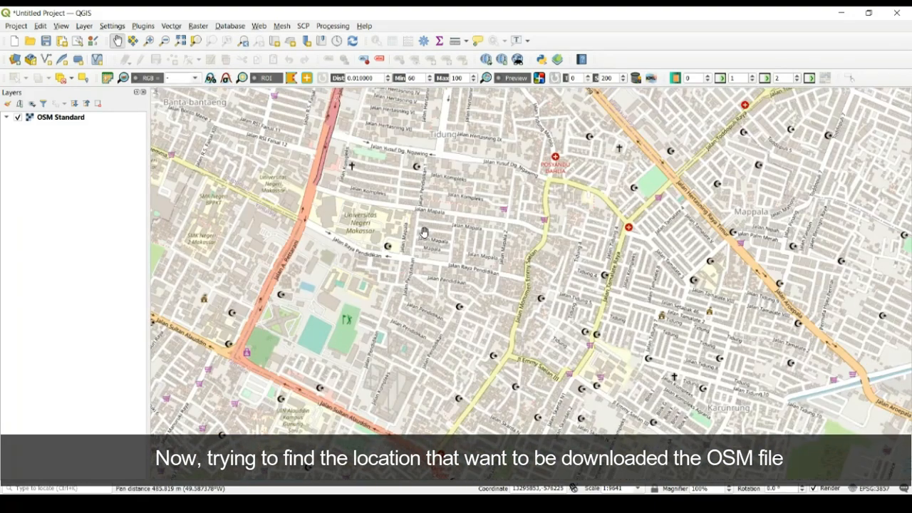
drag(372, 242, 396, 315)
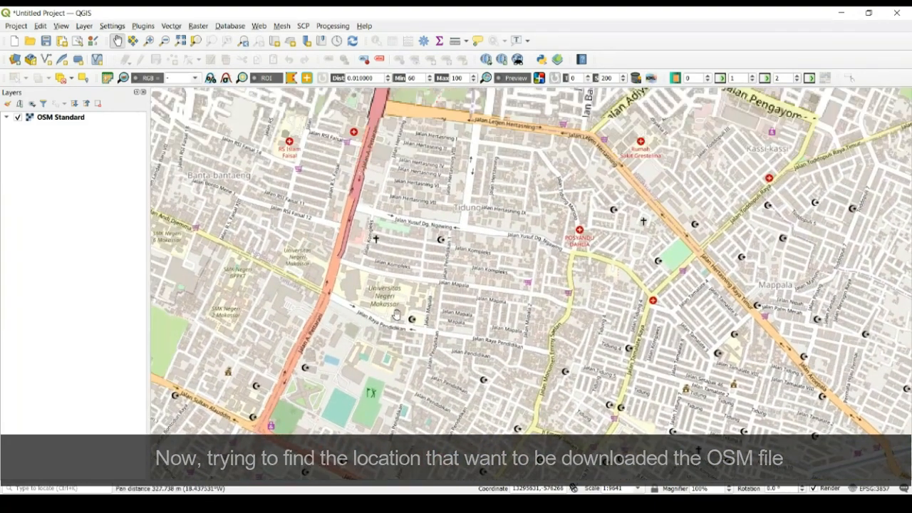
drag(417, 279, 391, 275)
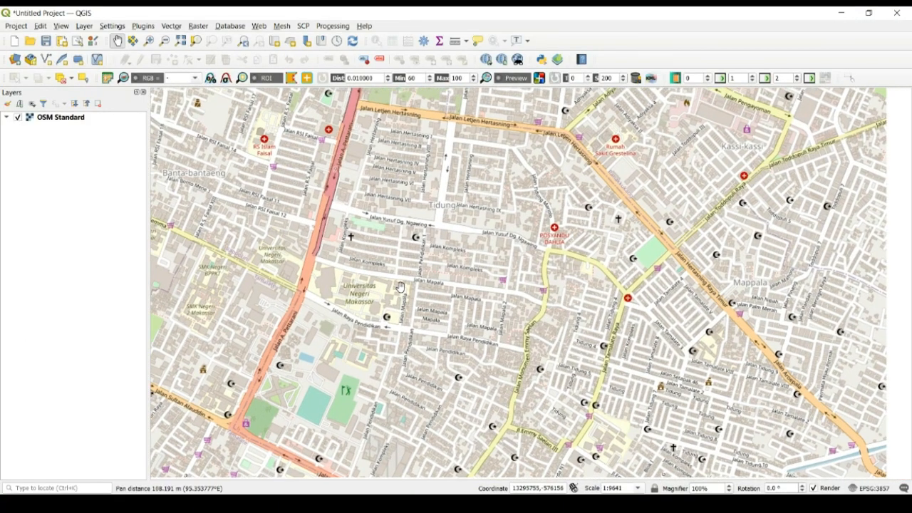
scroll(394, 279, up, 1)
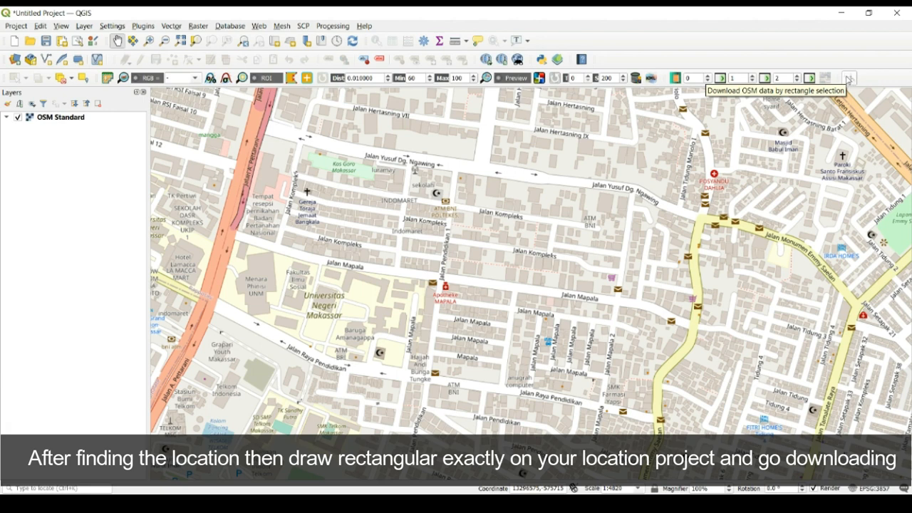
Download OSM data for a rectangle around Universitas Negeri Makassar as building.osm in the OSM folder, with Load layer after download enabled
click(851, 81)
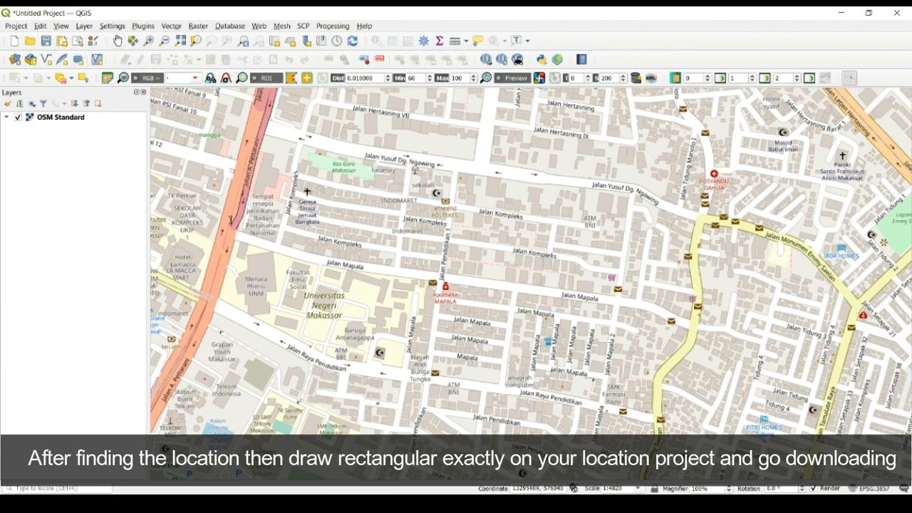
drag(226, 116, 450, 377)
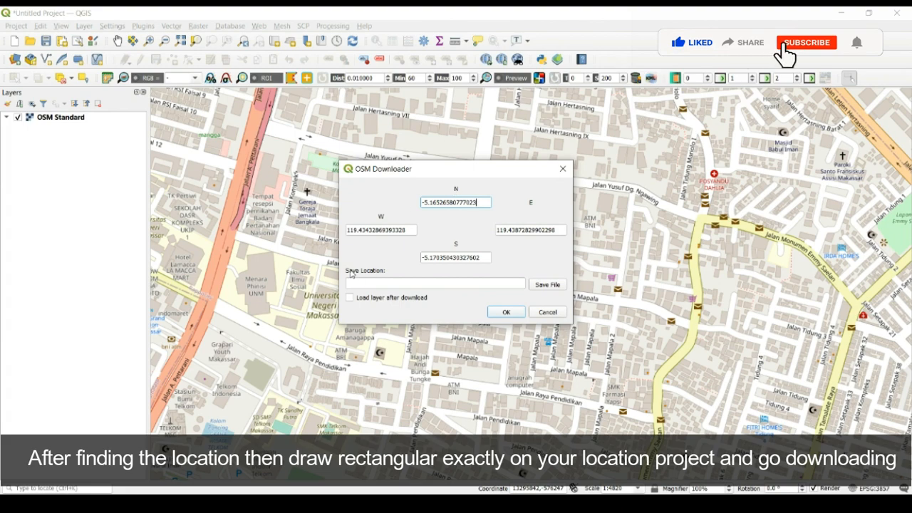
click(545, 286)
text(building)
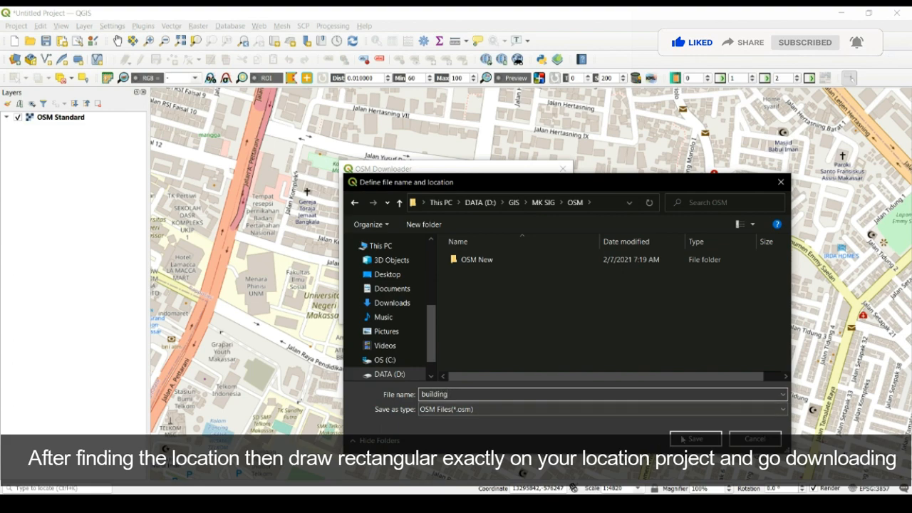
click(696, 438)
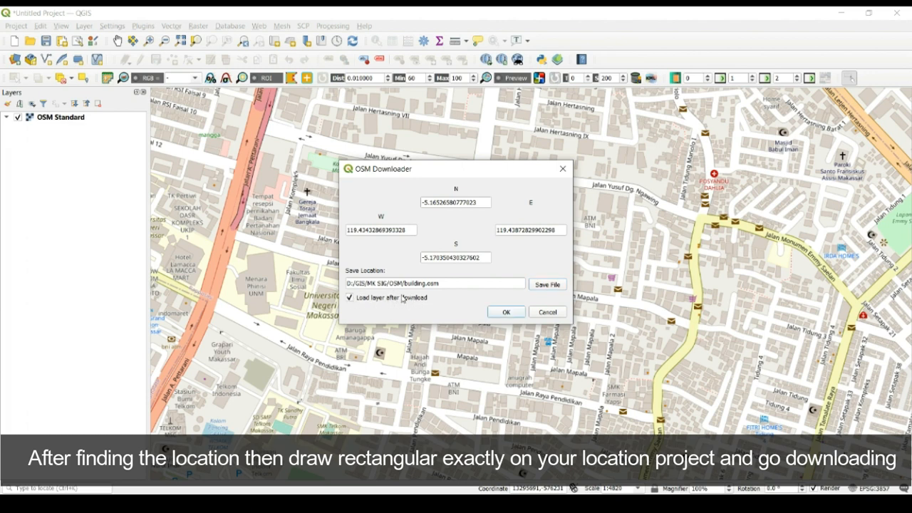
click(507, 312)
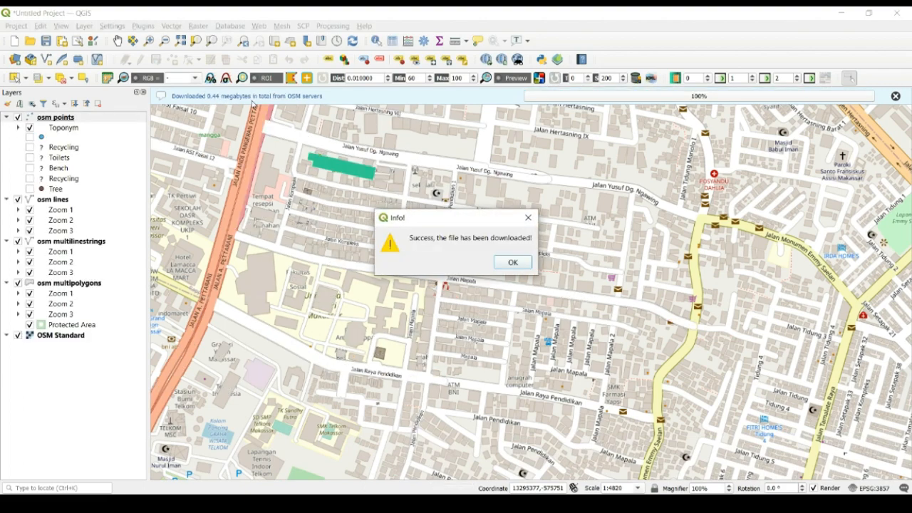
click(512, 263)
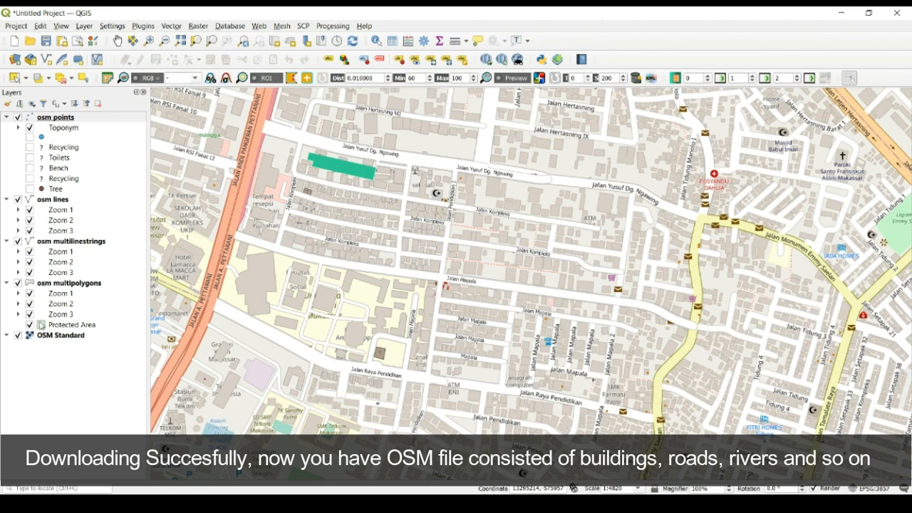
Hide the OSM Standard basemap and examine the downloaded OSM layers on their own
click(18, 336)
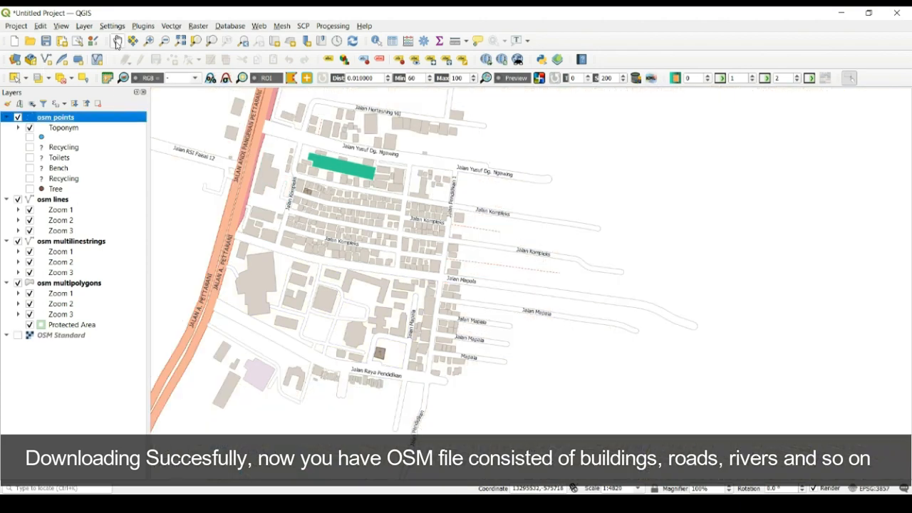
click(118, 44)
drag(323, 163, 421, 210)
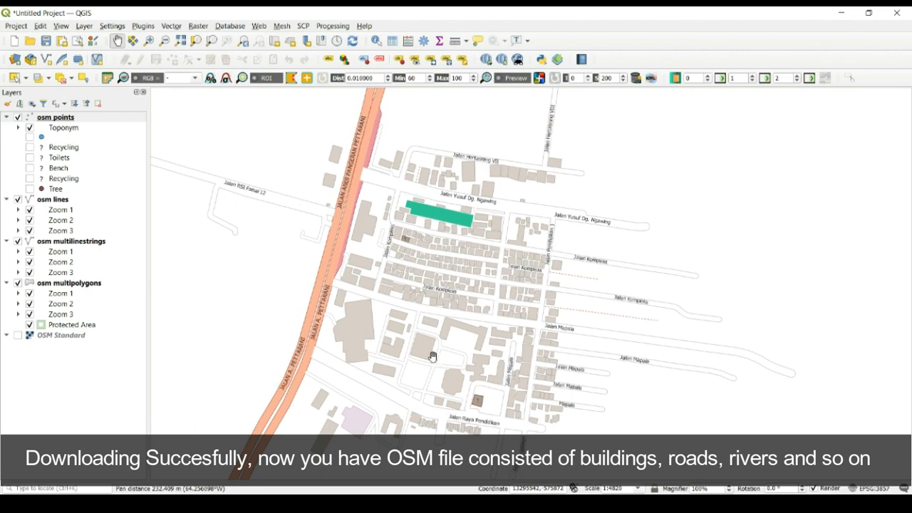
Hide the osm lines layer to view the building polygons without the roads
click(52, 121)
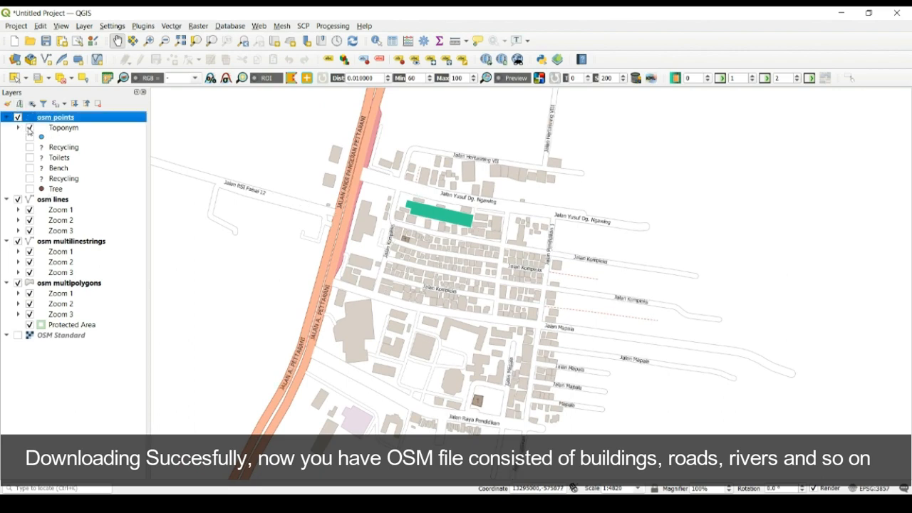
click(30, 129)
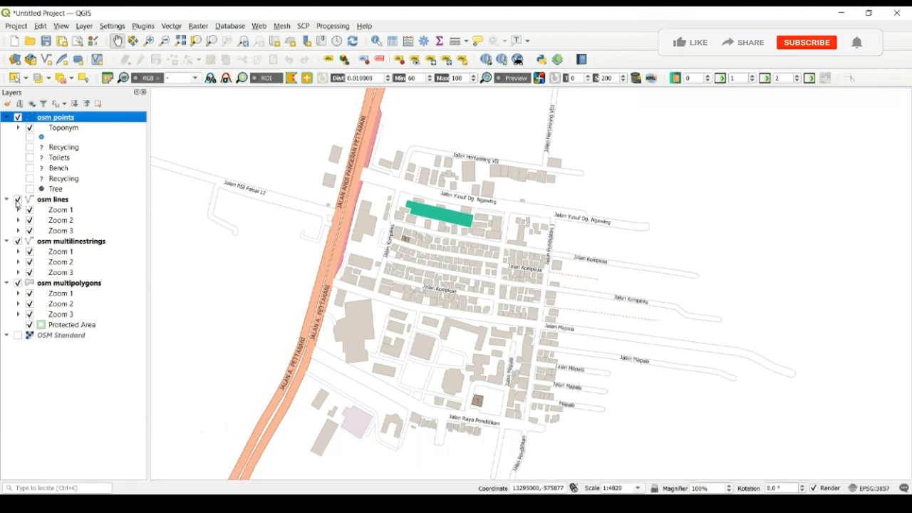
click(18, 202)
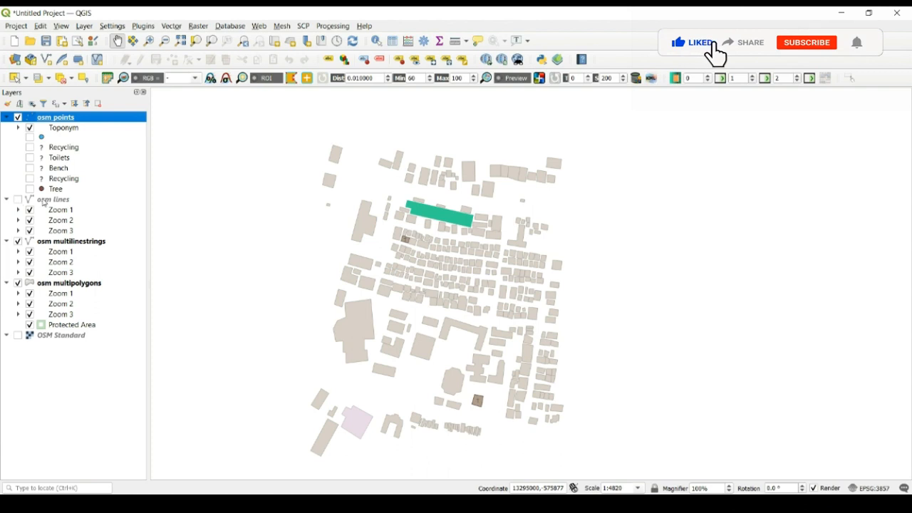
click(45, 201)
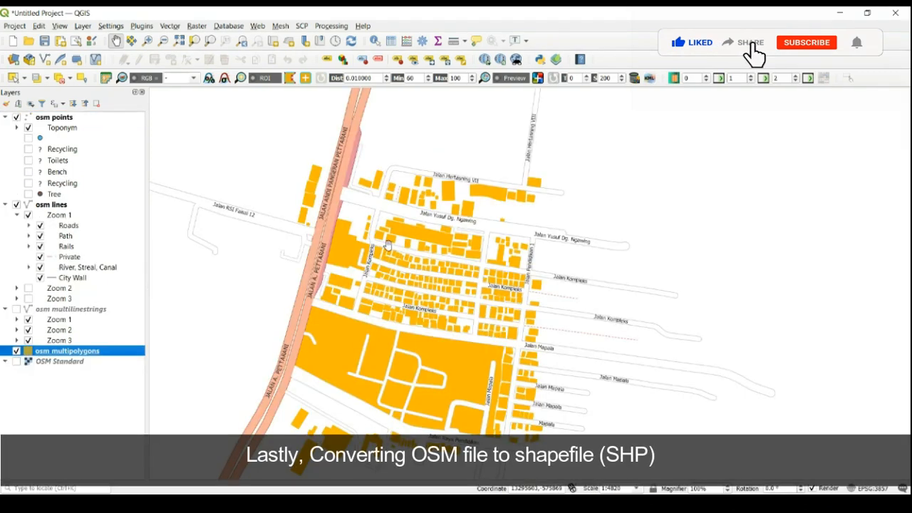
Export the osm multipolygons layer as an ESRI Shapefile named SHP OSM.shp in D:\GIS\MK SIG\OSM\New folder, adding it to the map
right_click(73, 355)
mouse_move(111, 323)
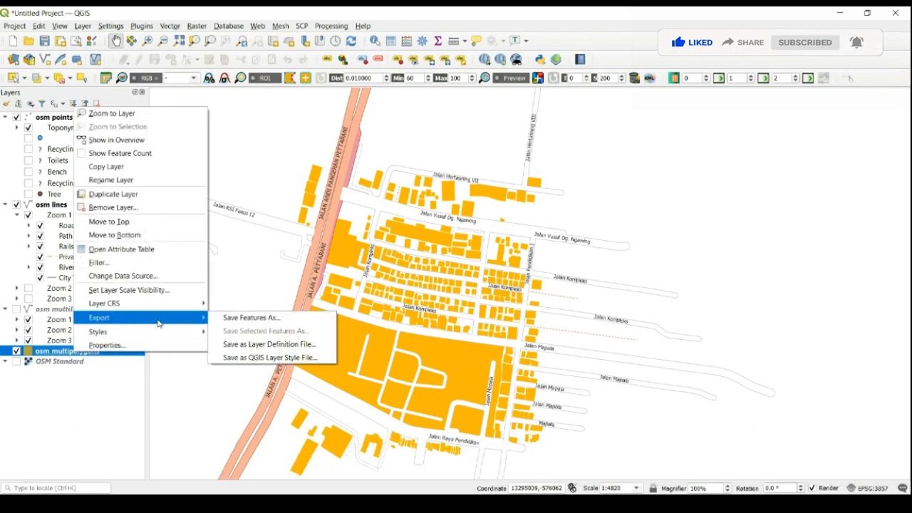
click(227, 320)
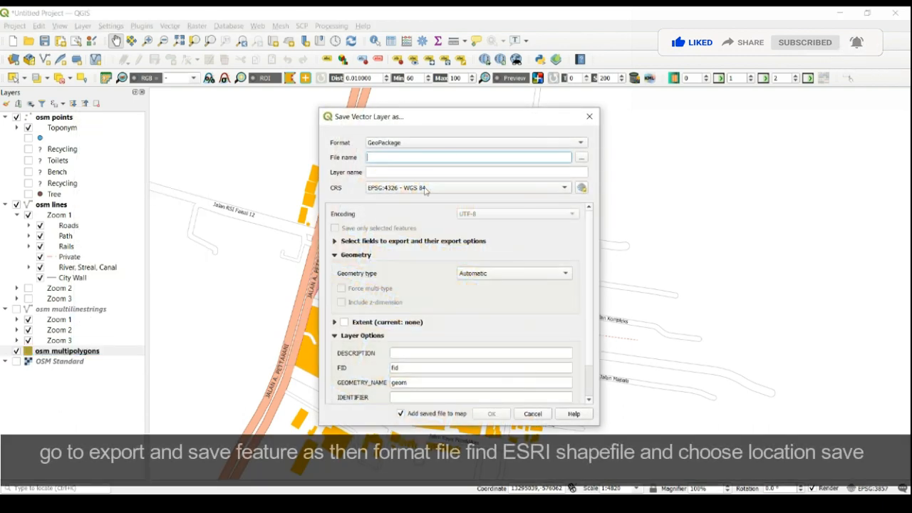
click(478, 143)
click(413, 155)
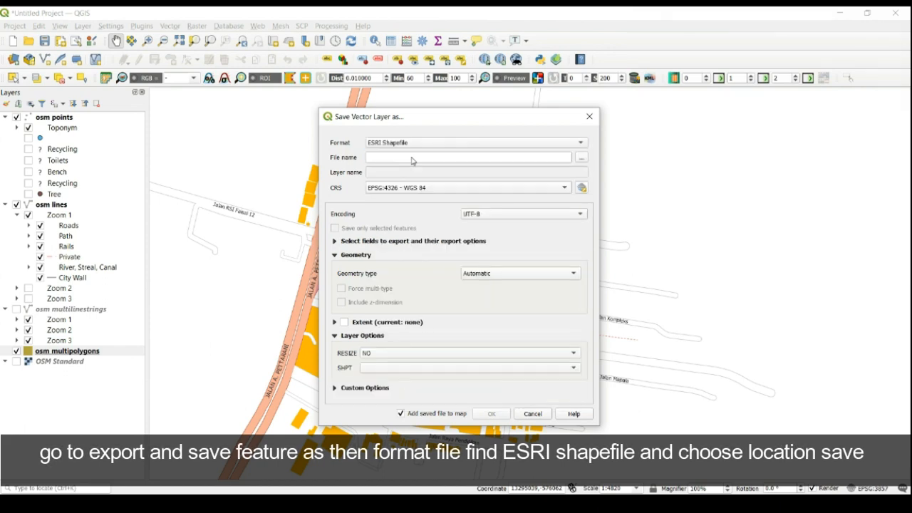
click(583, 158)
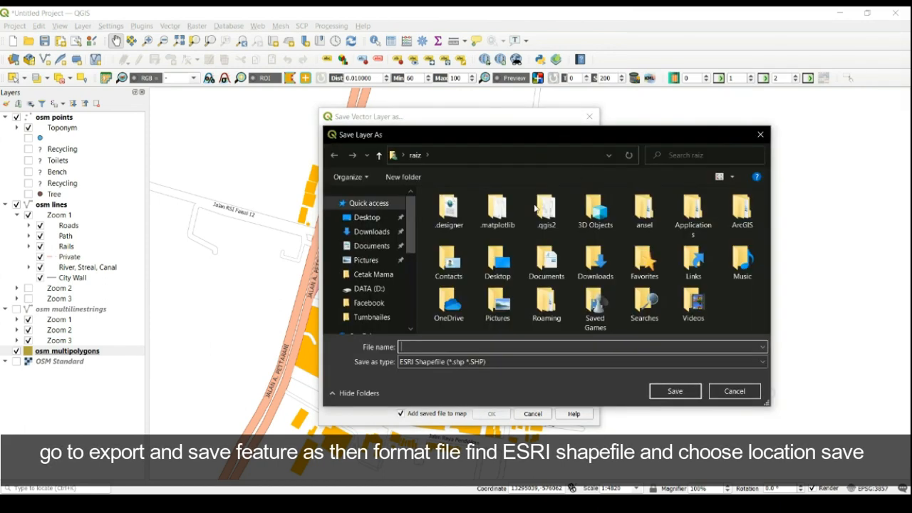
click(676, 393)
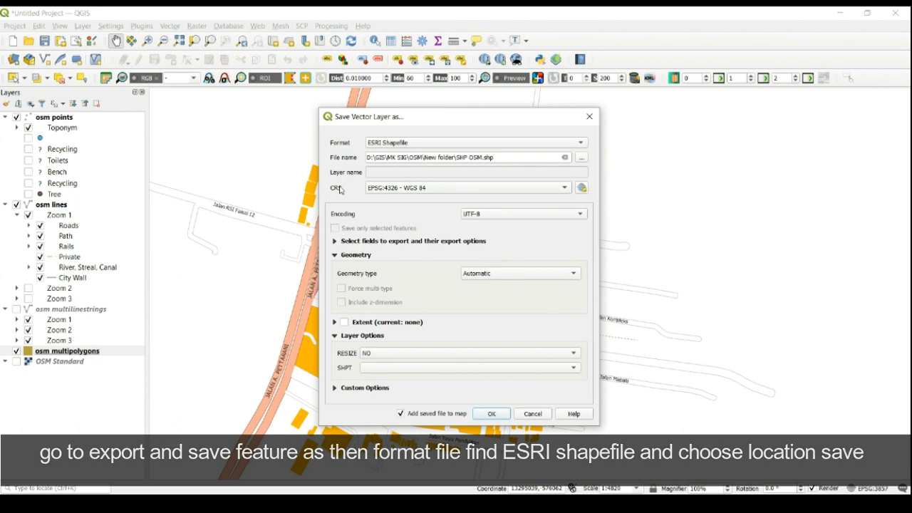
click(500, 416)
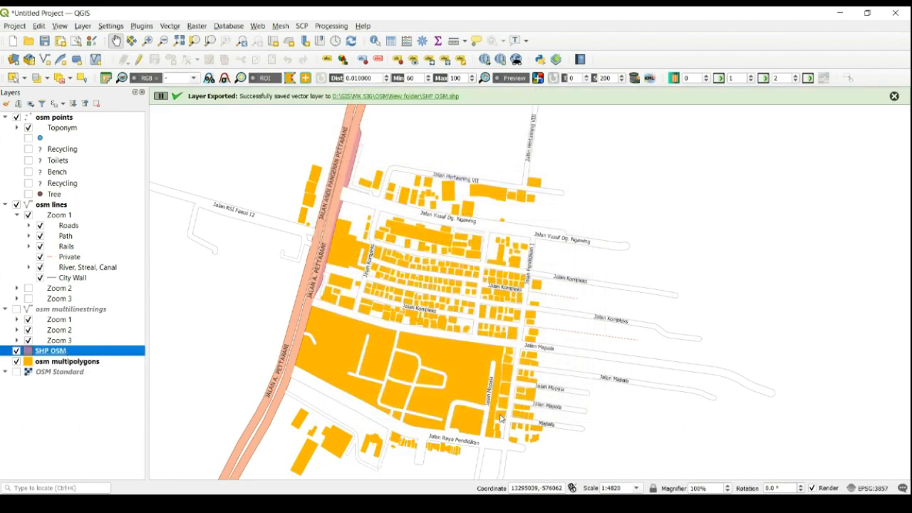
Hide the osm multipolygons layer and inspect the exported SHP OSM building polygons up close
click(16, 361)
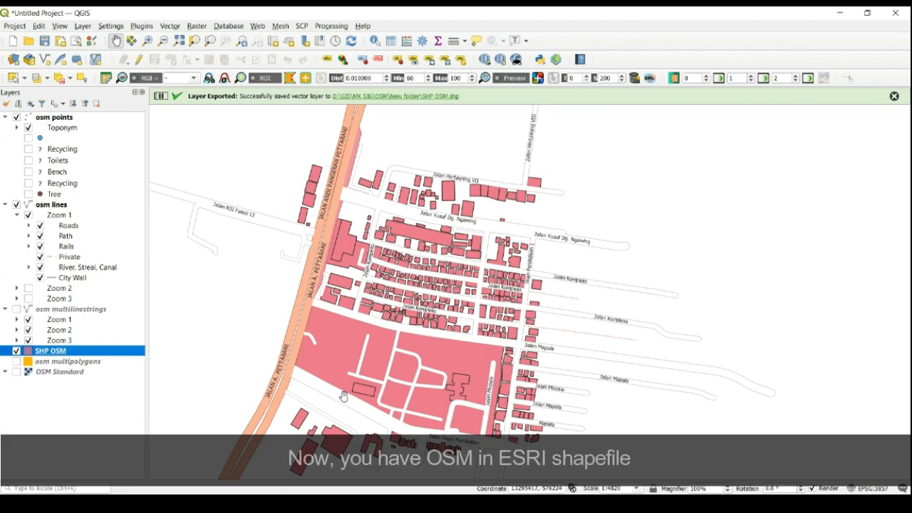
scroll(445, 314, up, 1)
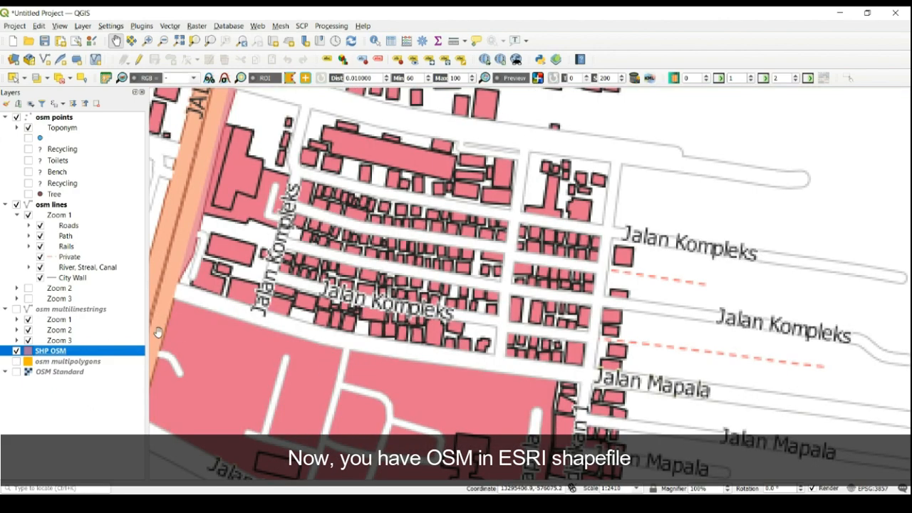
Hide the osm lines layer and examine the SHP OSM building polygons on their own across the whole exported area
click(16, 205)
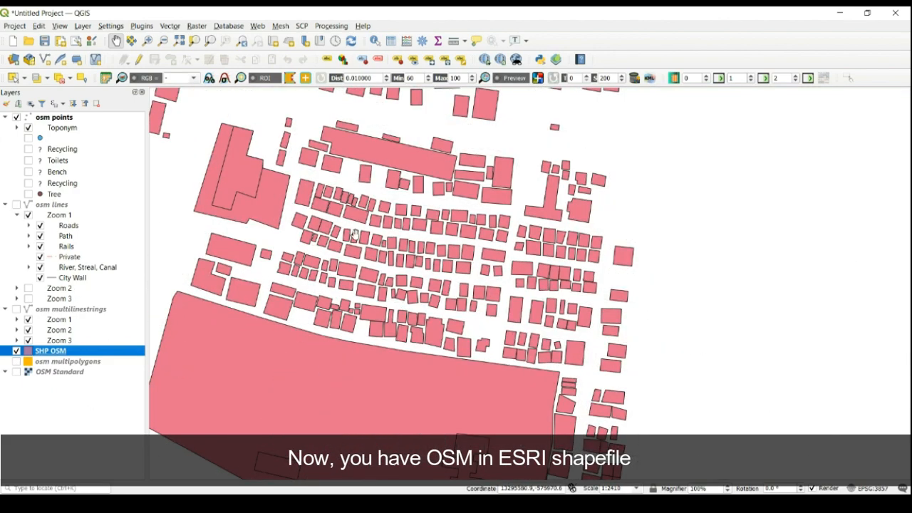
drag(354, 234, 503, 291)
scroll(503, 290, up, 1)
scroll(503, 291, down, 1)
scroll(504, 288, down, 2)
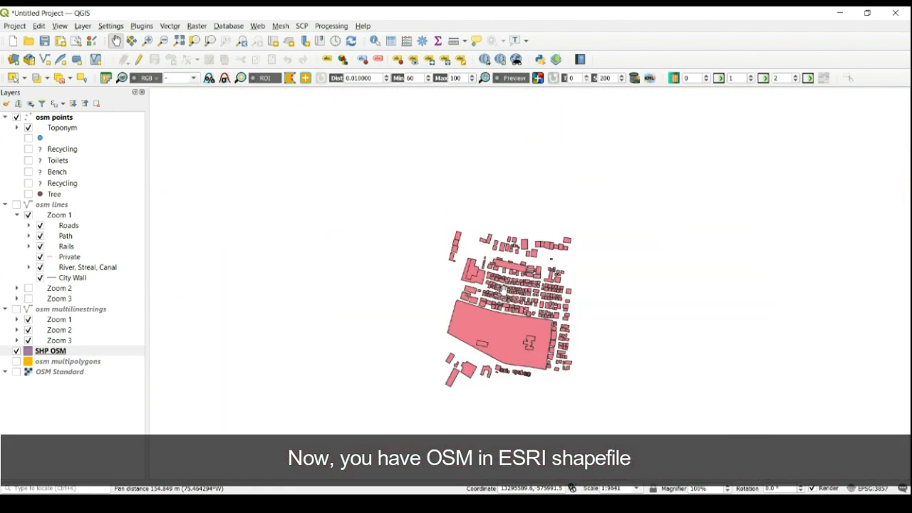
scroll(503, 289, up, 1)
scroll(510, 313, up, 1)
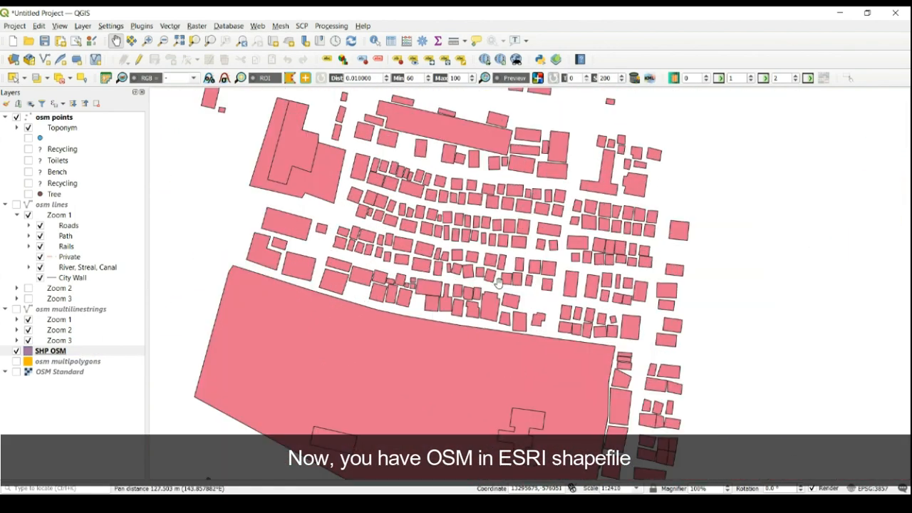
drag(491, 114, 533, 202)
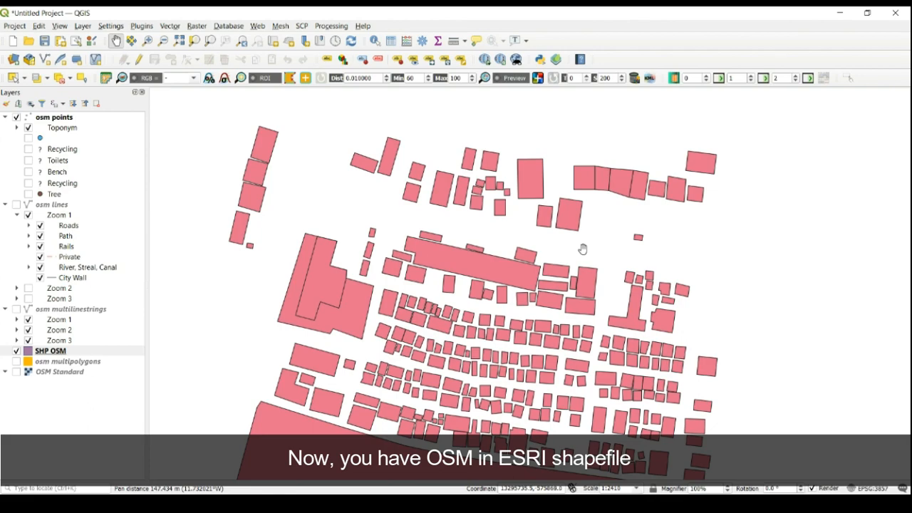
scroll(583, 249, down, 1)
drag(583, 249, 447, 222)
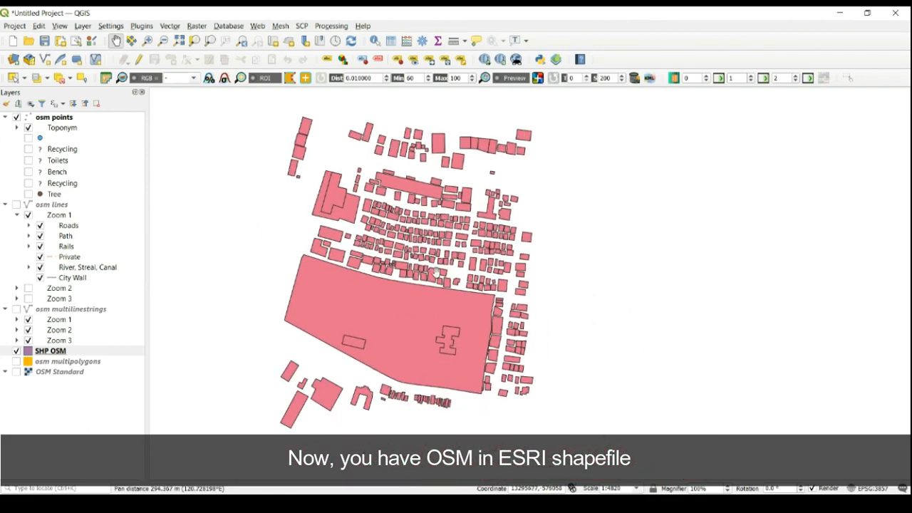
scroll(436, 273, up, 1)
drag(353, 174, 440, 277)
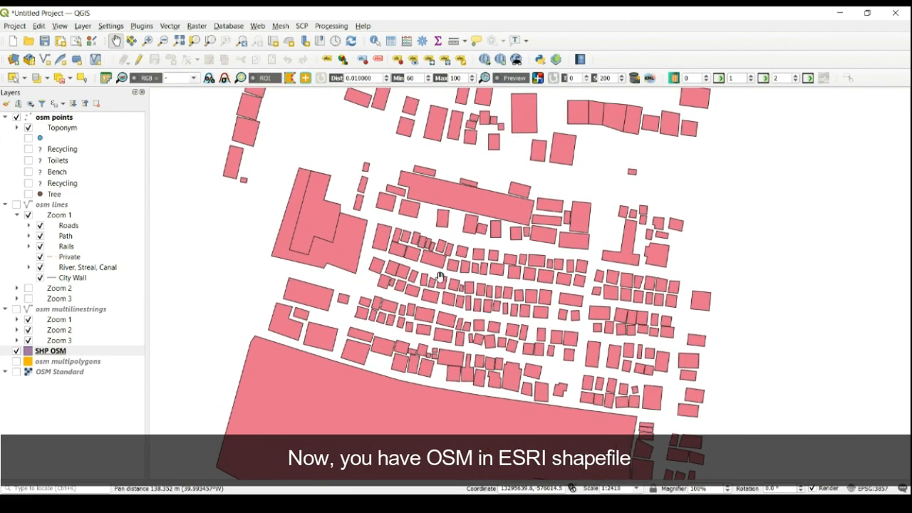
Open the attribute table of the SHP OSM layer and sort its features by the name field in ascending order
right_click(51, 351)
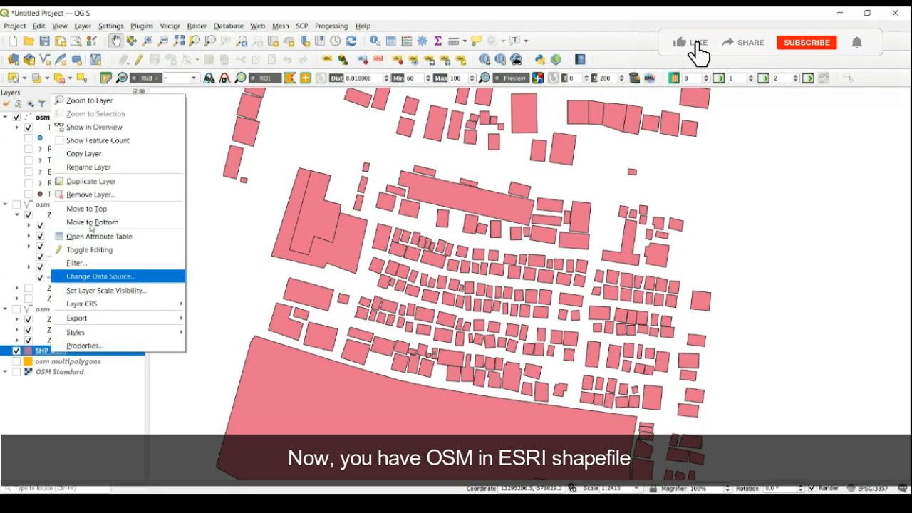
click(99, 236)
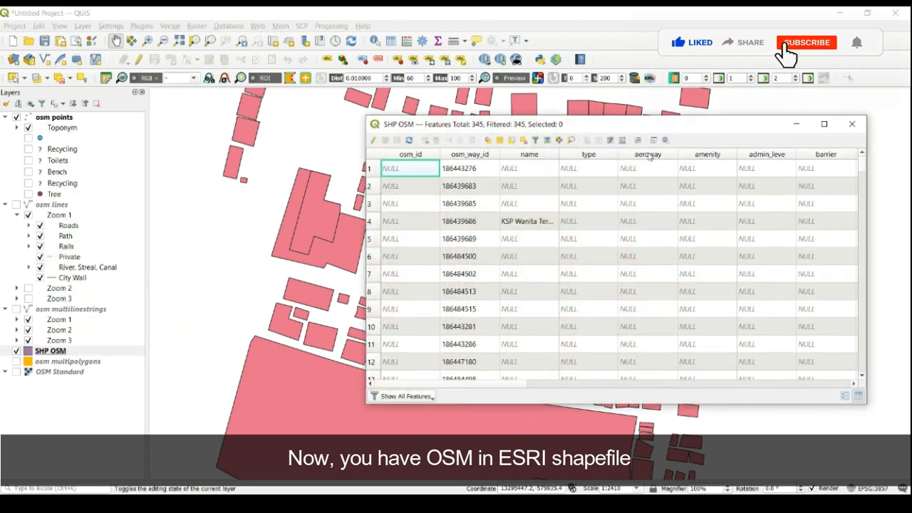
mouse_move(503, 385)
mouse_down()
mouse_move(839, 400)
mouse_move(497, 385)
mouse_up()
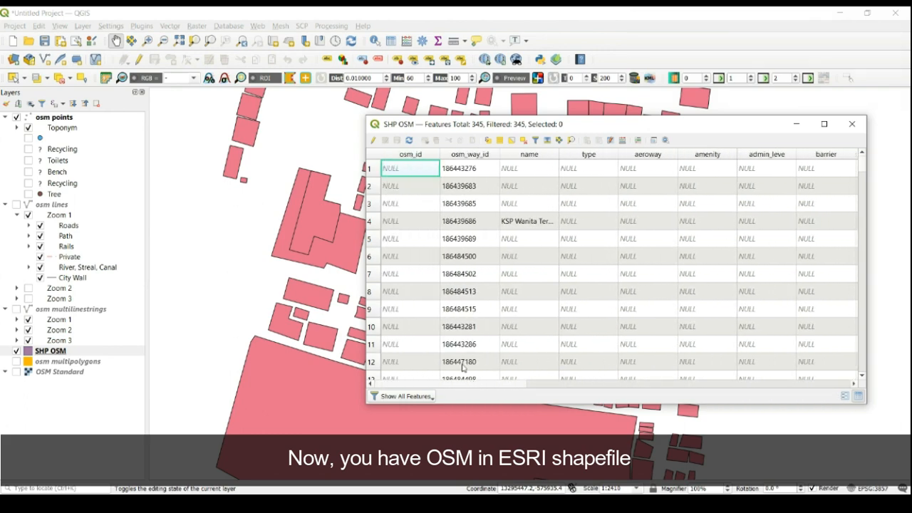
click(528, 154)
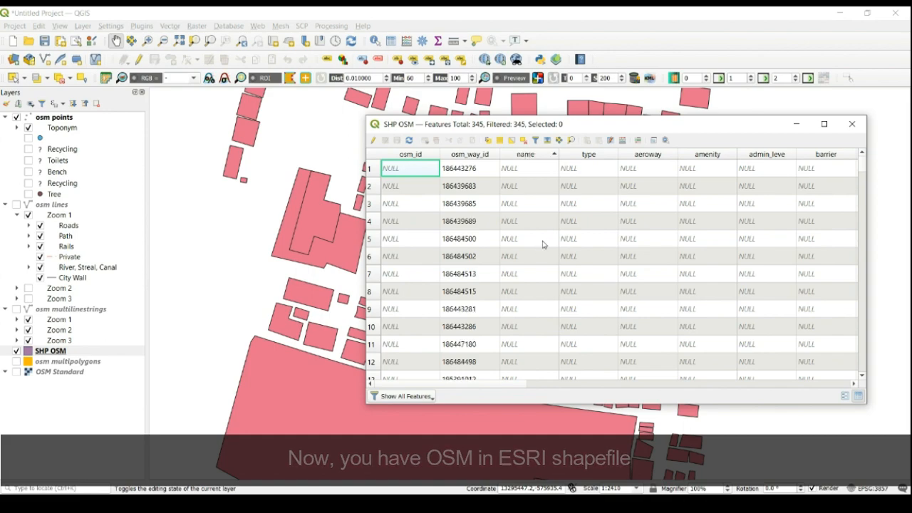
drag(473, 276, 413, 142)
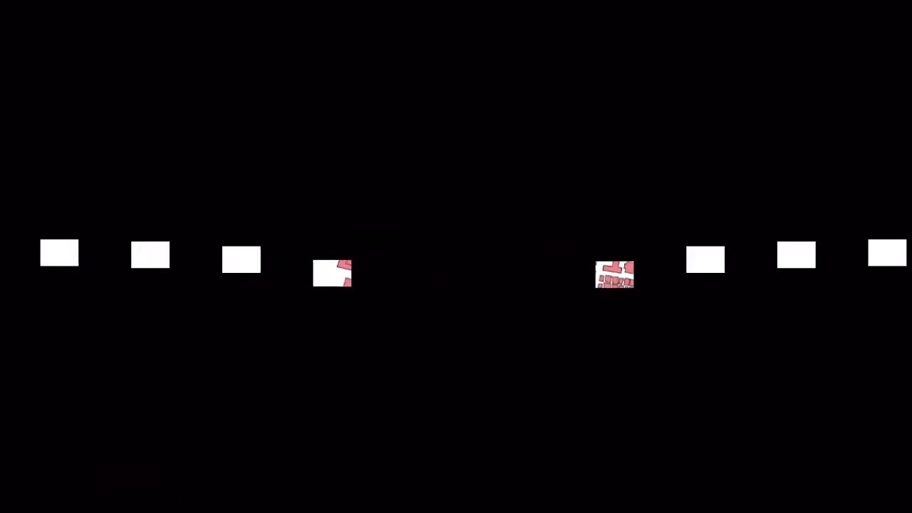